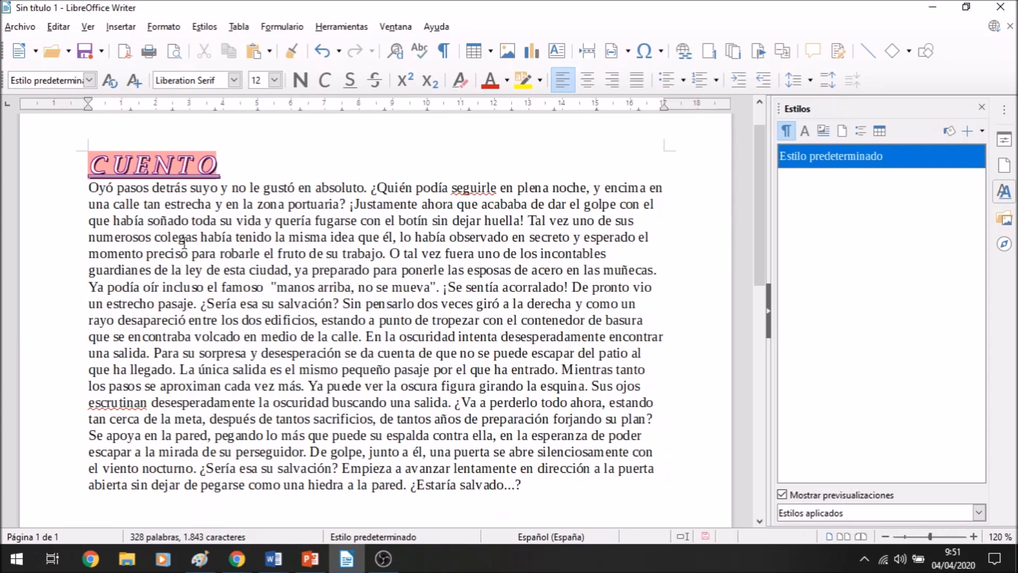
- Select the whole story paragraph below the CUENTO title and open its paragraph formatting settings
left_click_drag(88, 183, 279, 186)
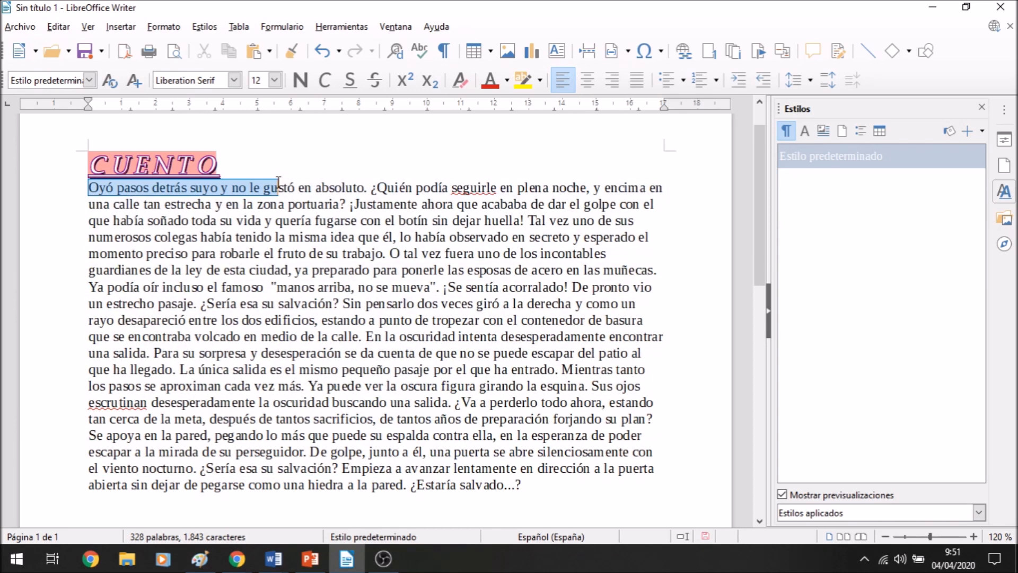
double_click(319, 223)
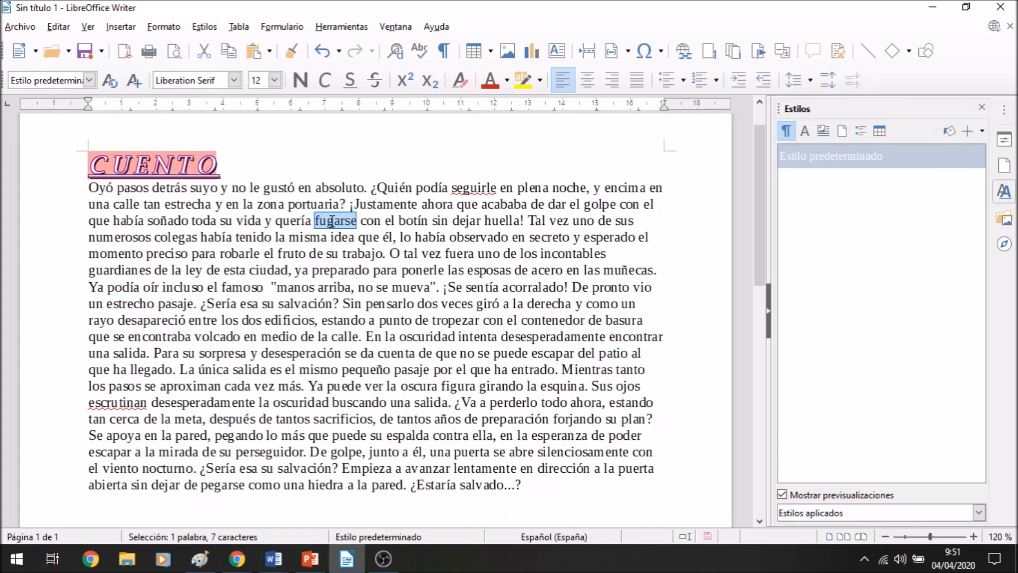
left_click(340, 285)
triple_click(340, 284)
left_click(339, 285)
triple_click(340, 284)
left_click(339, 285)
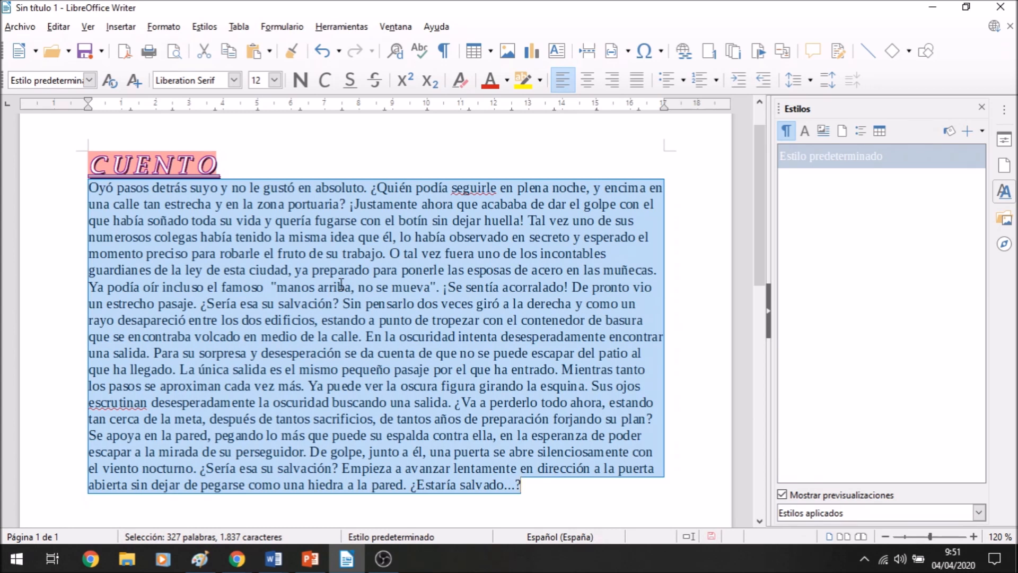
left_click(165, 31)
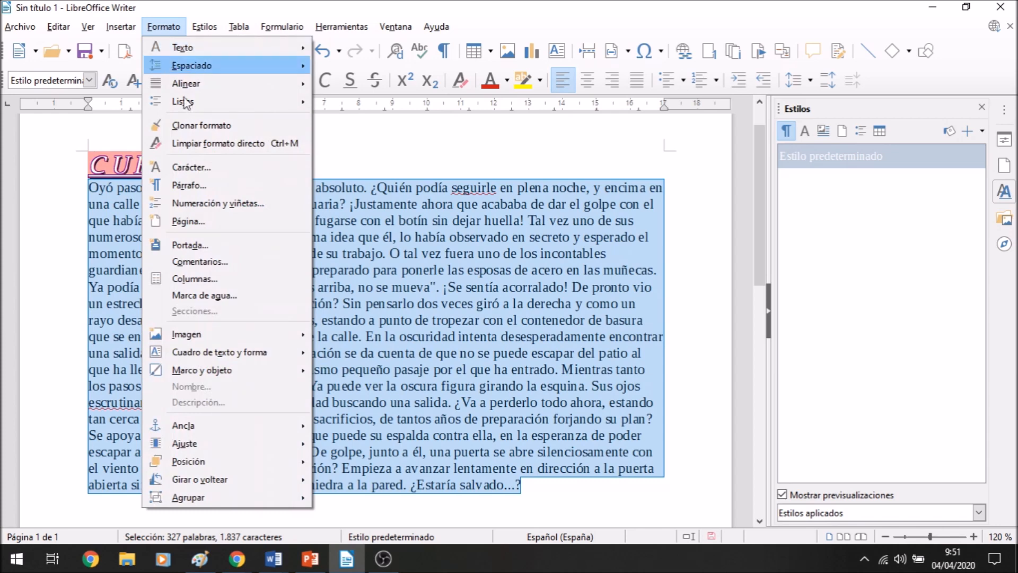
left_click(188, 185)
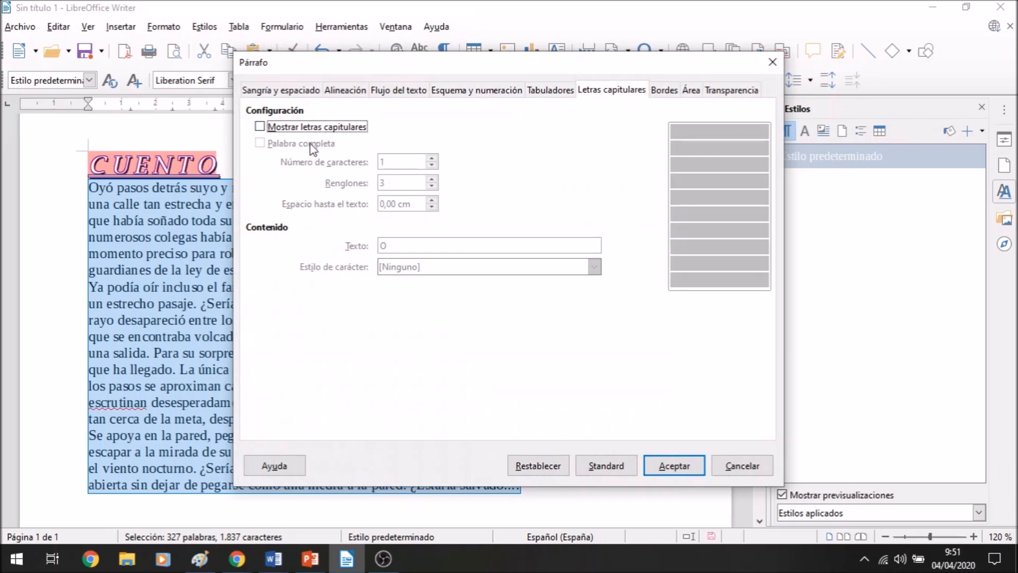
- Set the paragraph indents to 1 cm before the text, 1 cm after the text and 0.5 cm for the first line
left_click(258, 91)
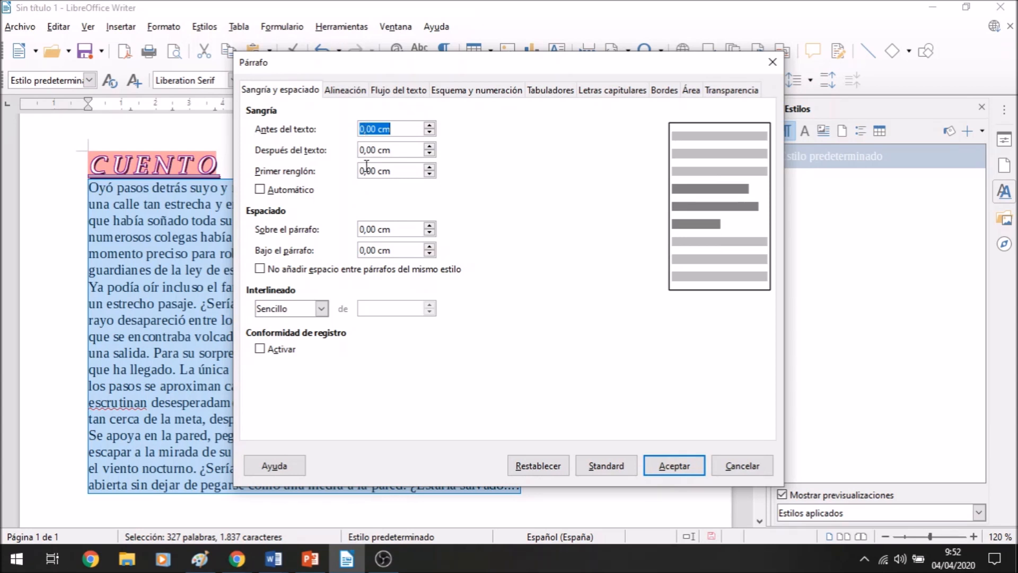
left_click(365, 129)
key("BackSpace")
type("1")
left_click(365, 149)
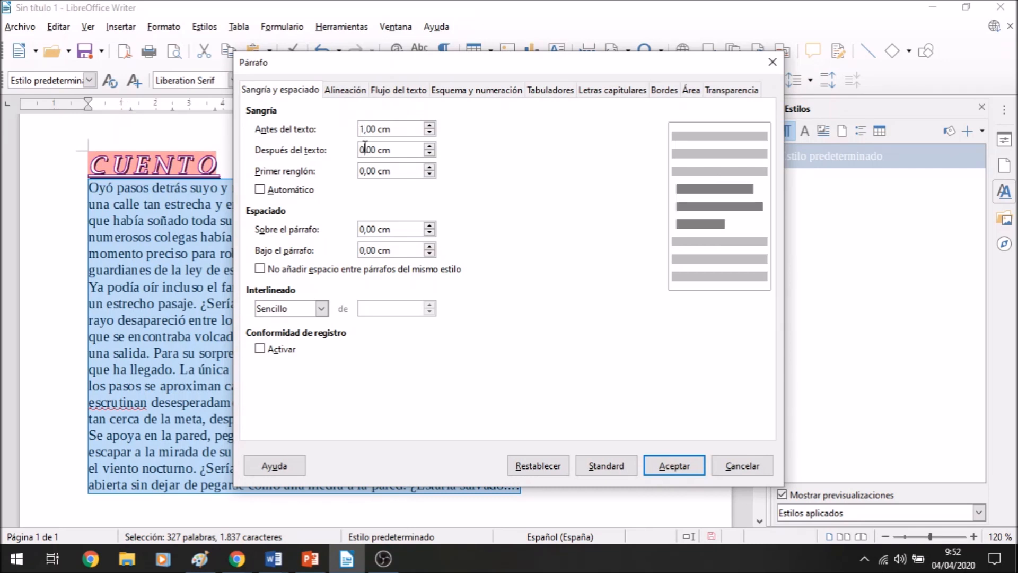
key("BackSpace")
key("BackSpace")
type("1")
left_click(372, 170)
key("BackSpace")
type("5")
- Set the spacing above the paragraph to 2 cm and the line spacing to 1,5 renglones
left_click(361, 229)
key("Delete")
type("2")
left_click(321, 308)
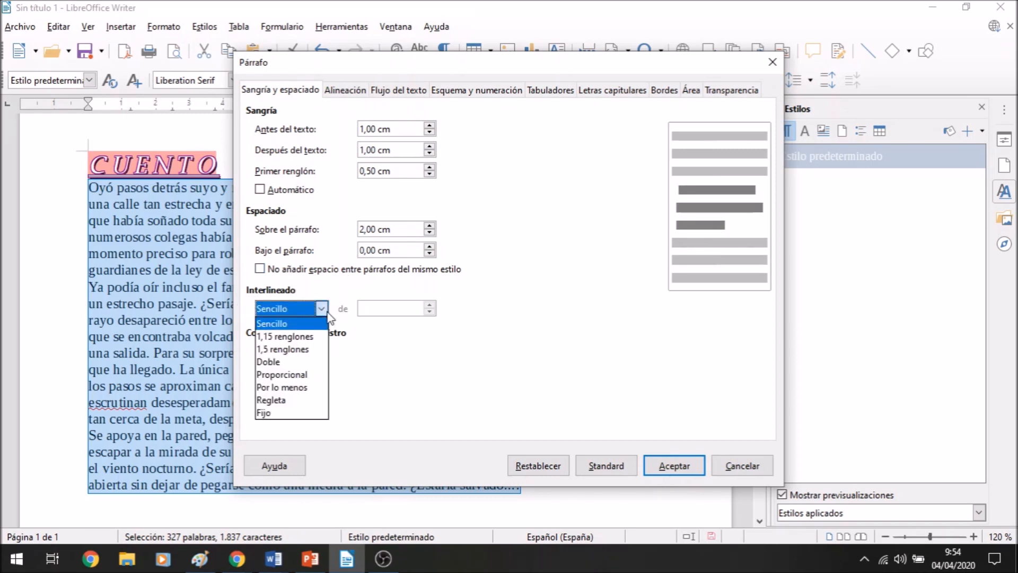
left_click(310, 350)
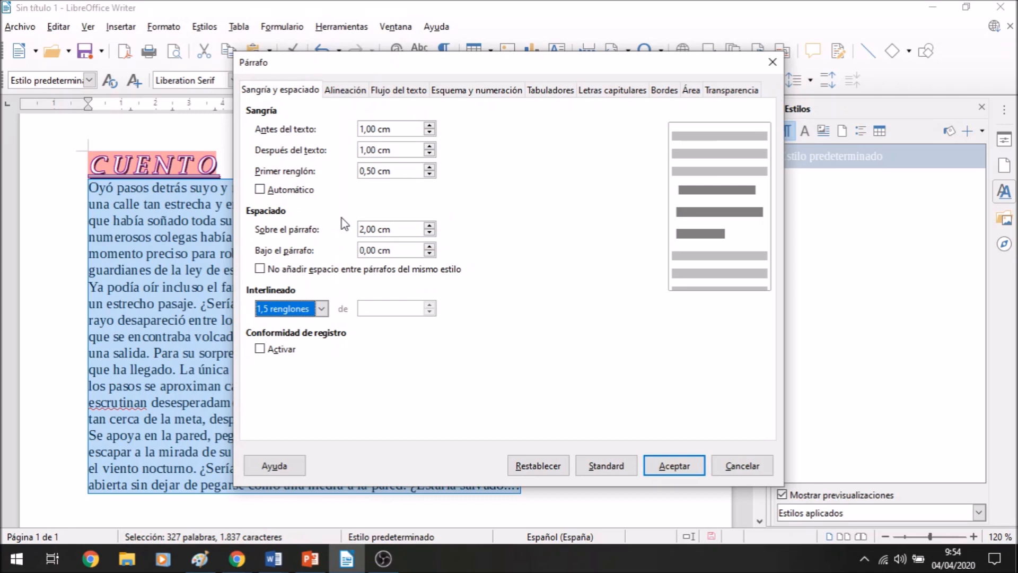
- Set the paragraph alignment to Justificado, trying Centro along the way
left_click(345, 91)
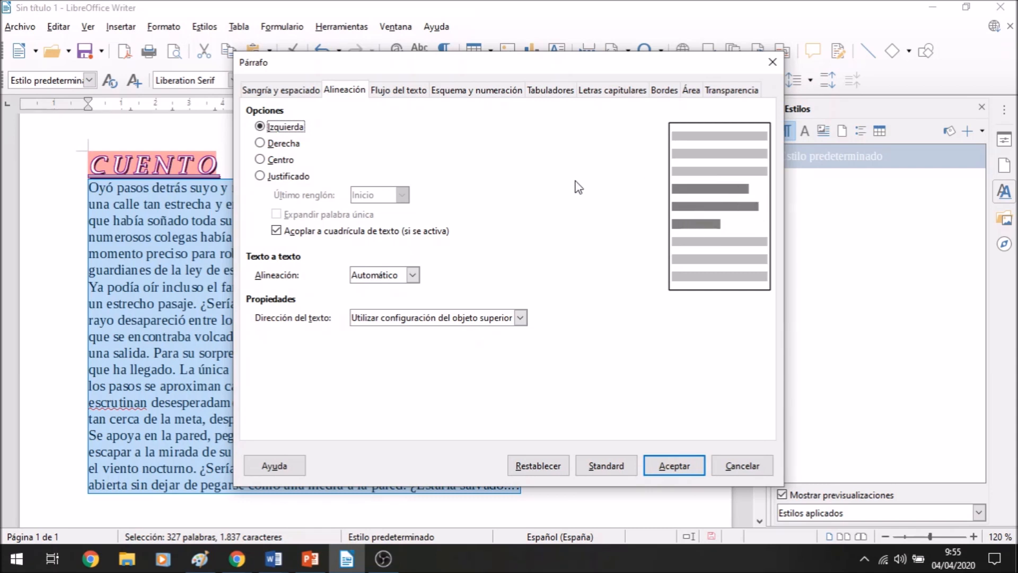
left_click(261, 177)
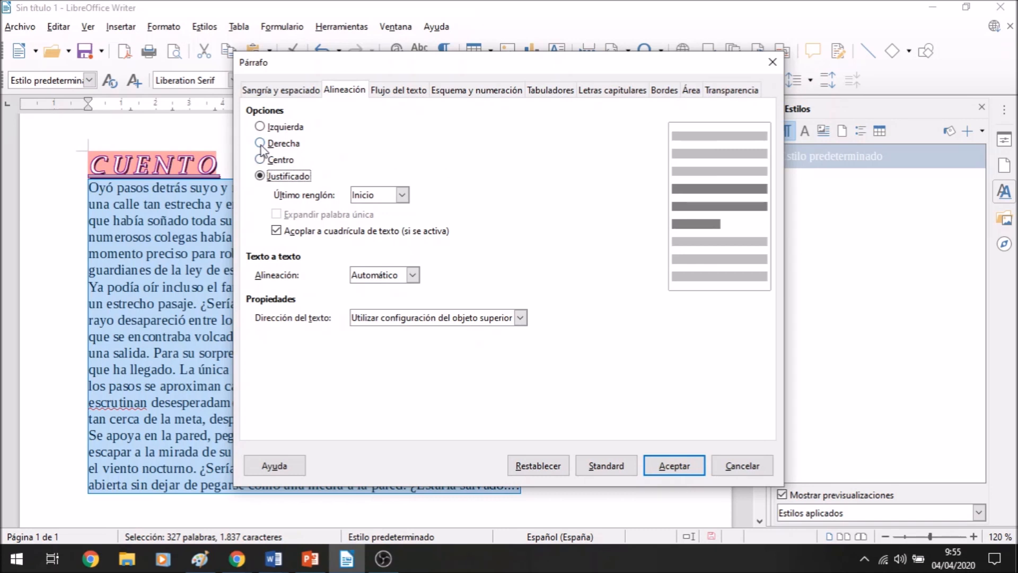
left_click(260, 160)
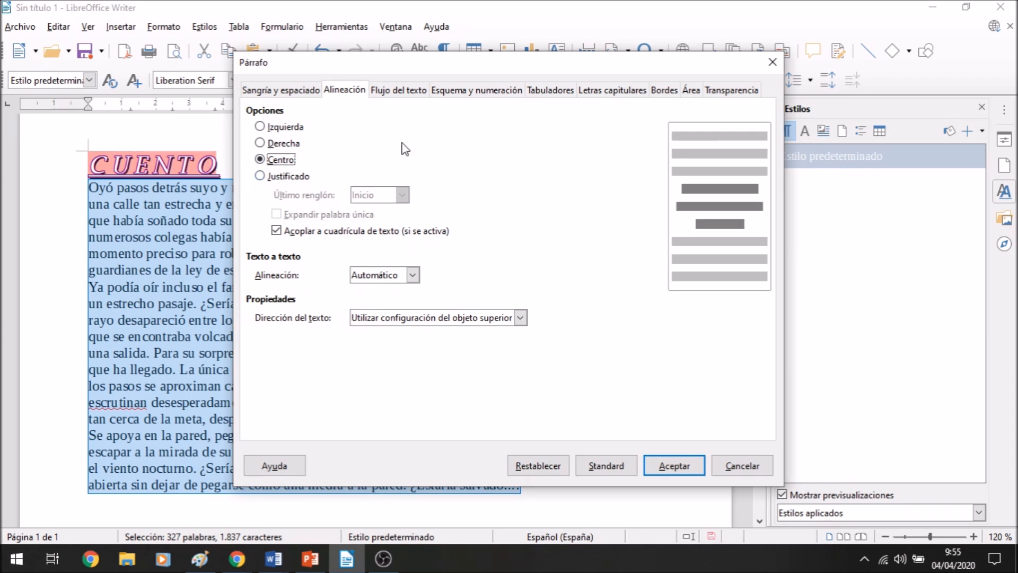
left_click(261, 176)
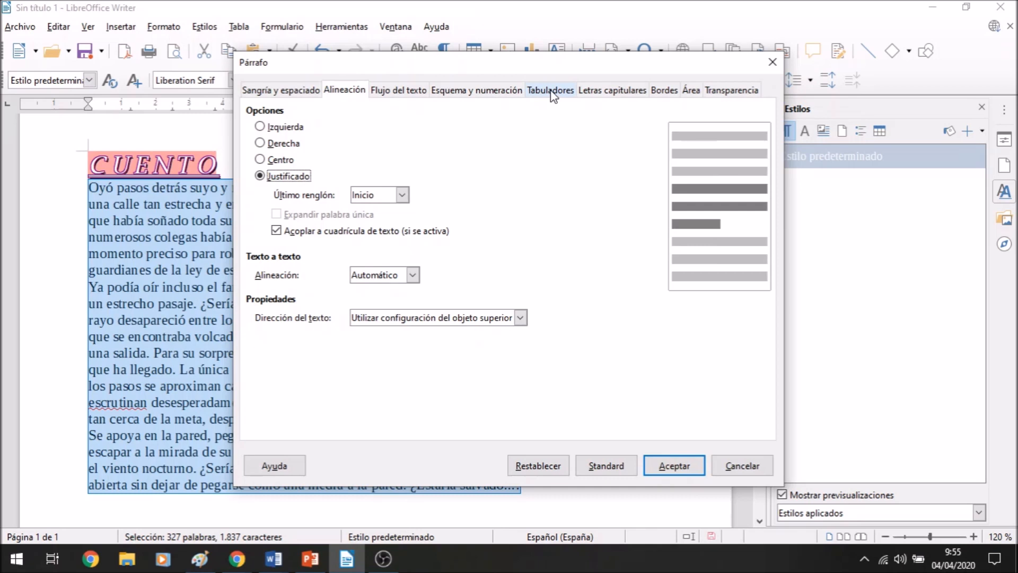
- Enable drop caps (Mostrar letras capitulares) for the story paragraph
left_click(612, 96)
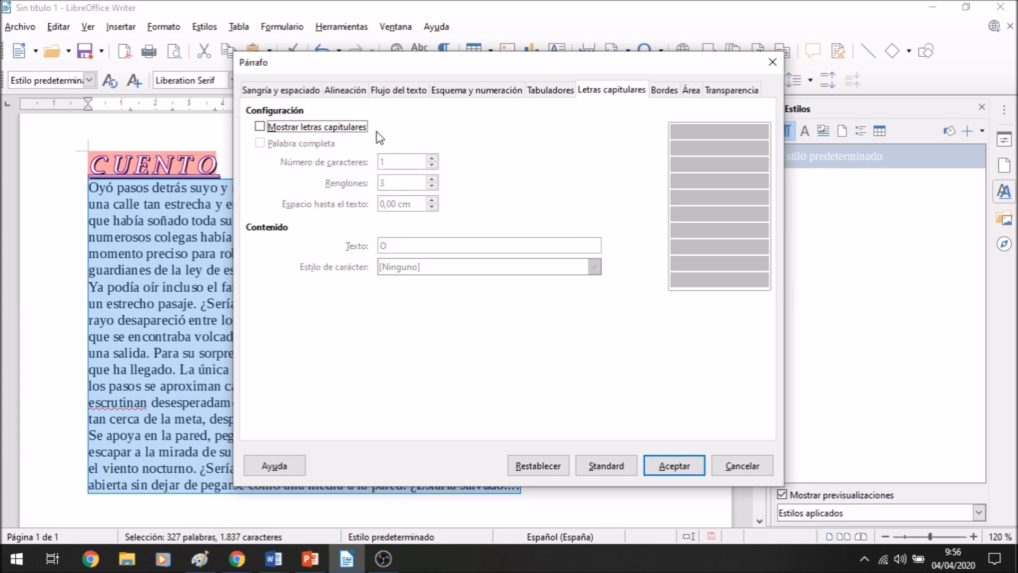
left_click(260, 127)
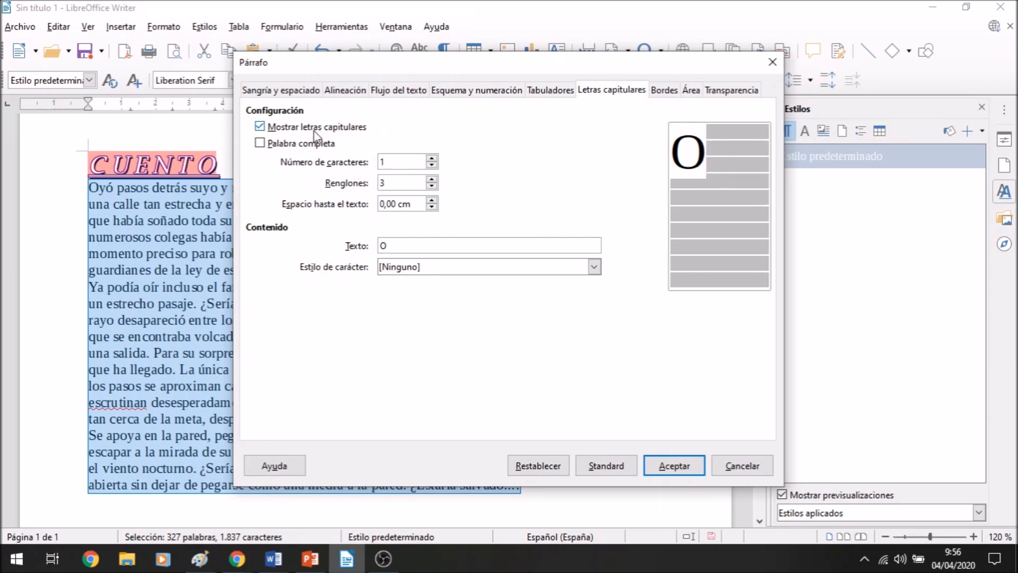
- Try a whole-word drop cap and higher character counts, returning to a single character
left_click(261, 143)
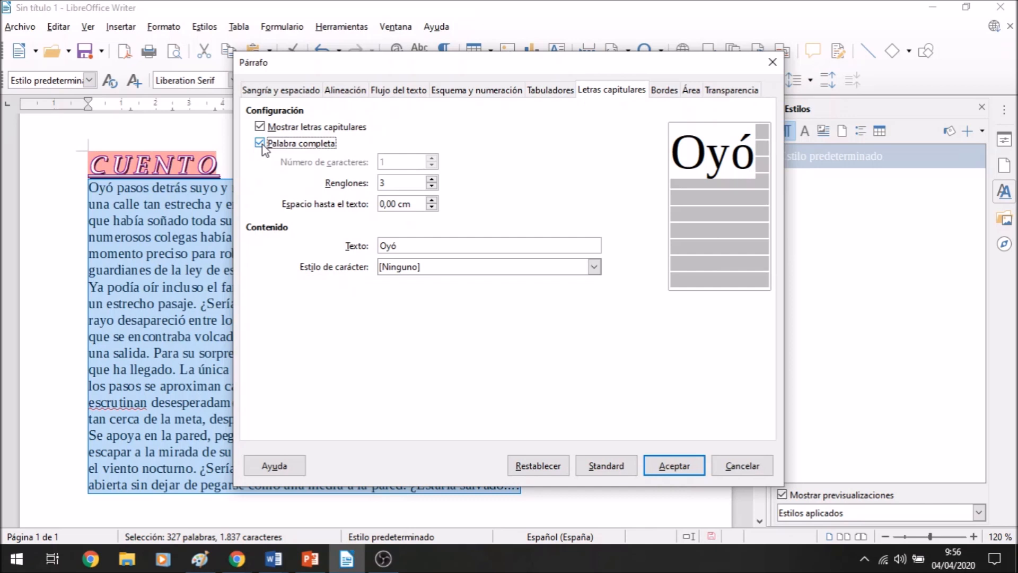
left_click(260, 144)
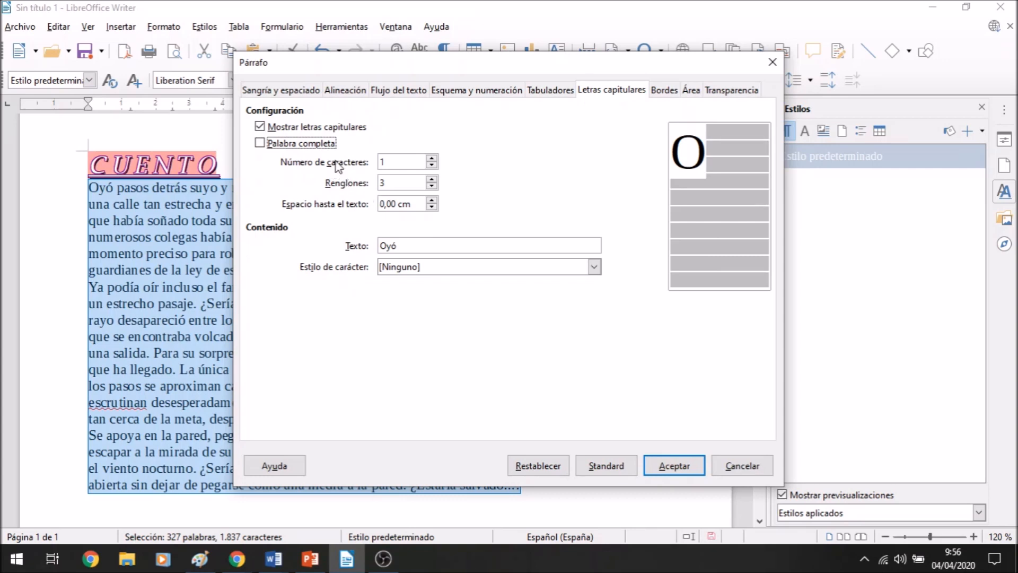
left_click(388, 163)
left_click(432, 158)
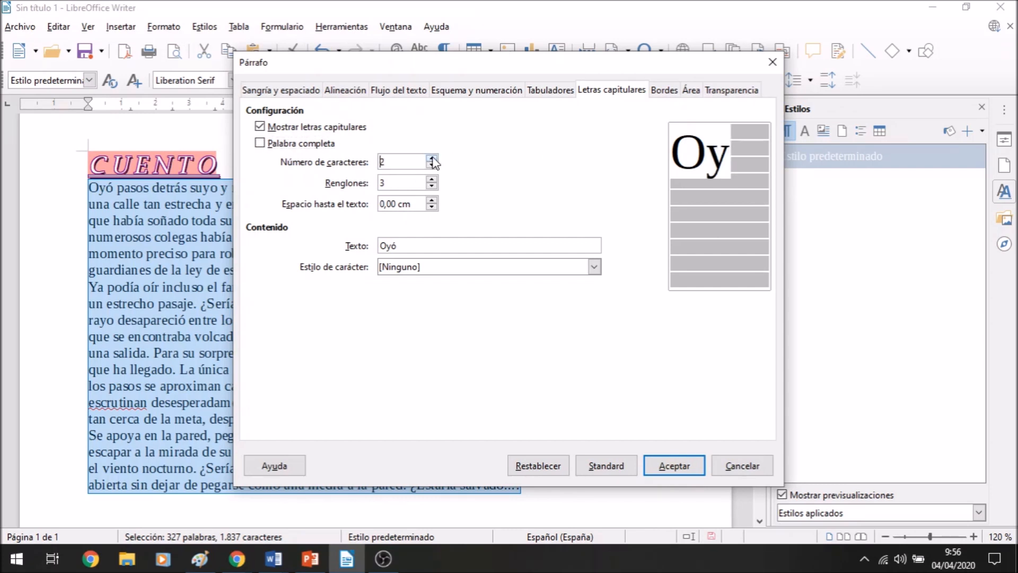
left_click(432, 158)
left_click(433, 166)
left_click(432, 166)
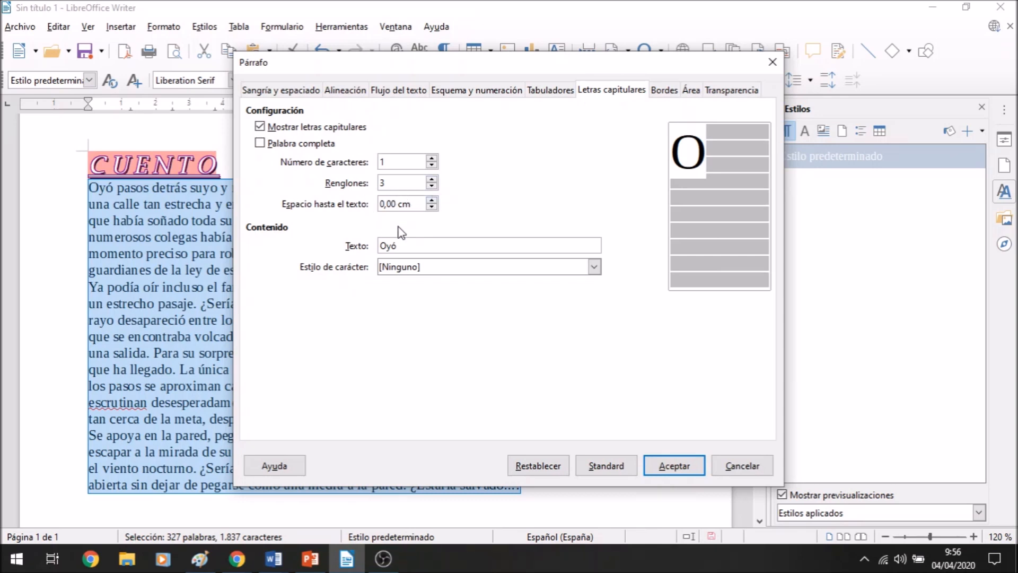
- Try the preset border arrangements for the paragraph and settle on a box around all four sides
left_click(663, 94)
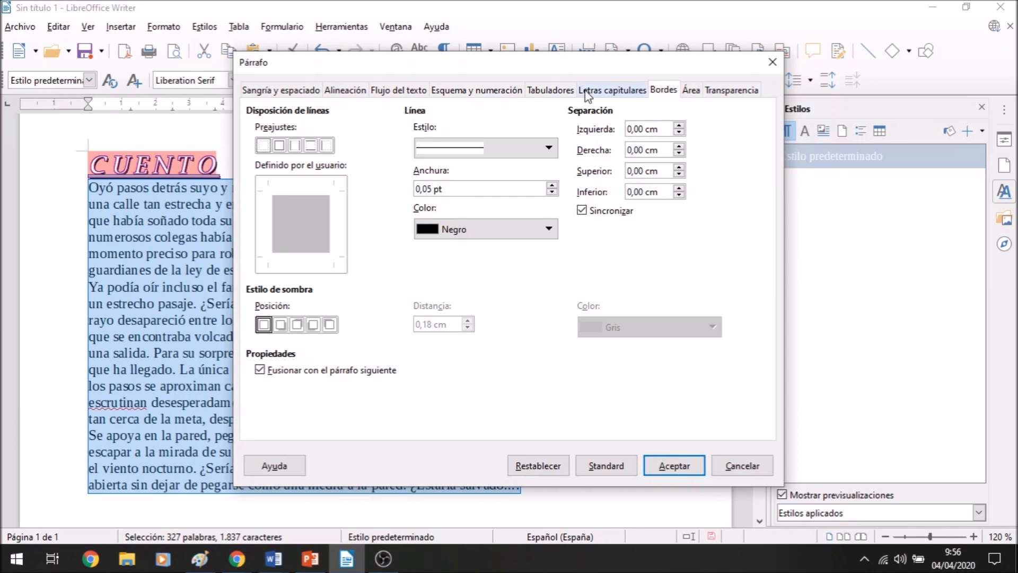
left_click(279, 149)
left_click(295, 152)
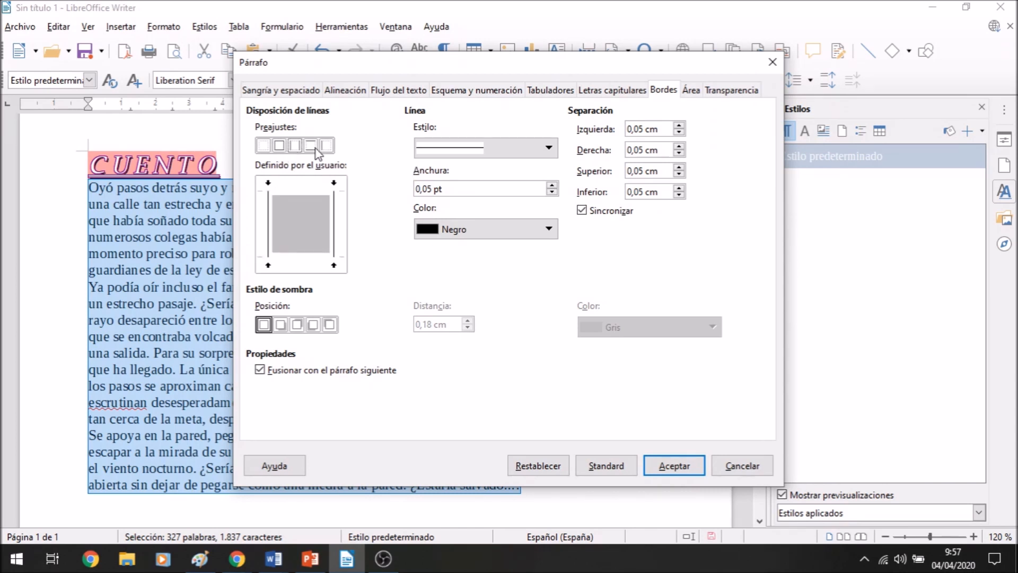
left_click(315, 152)
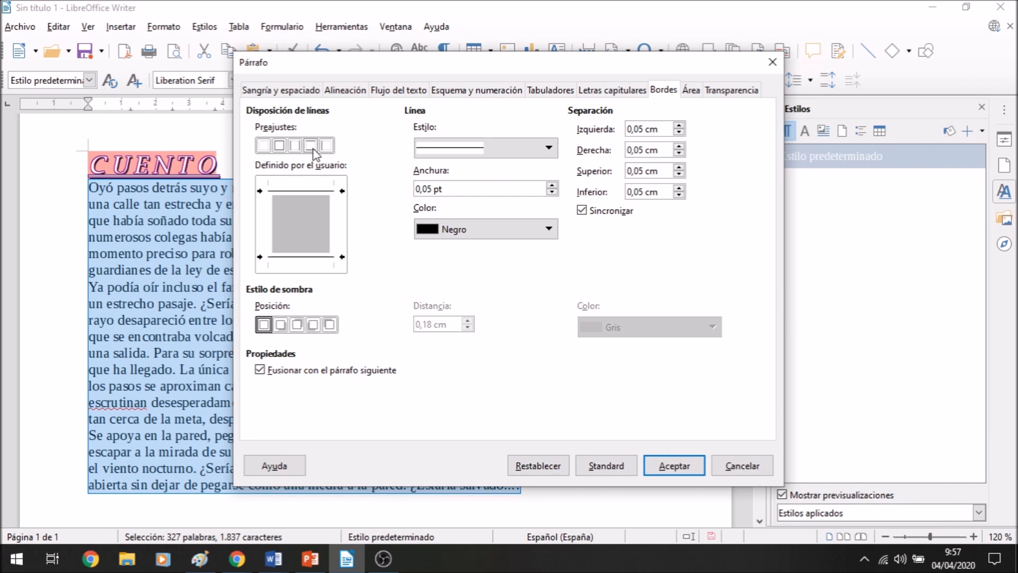
left_click(326, 148)
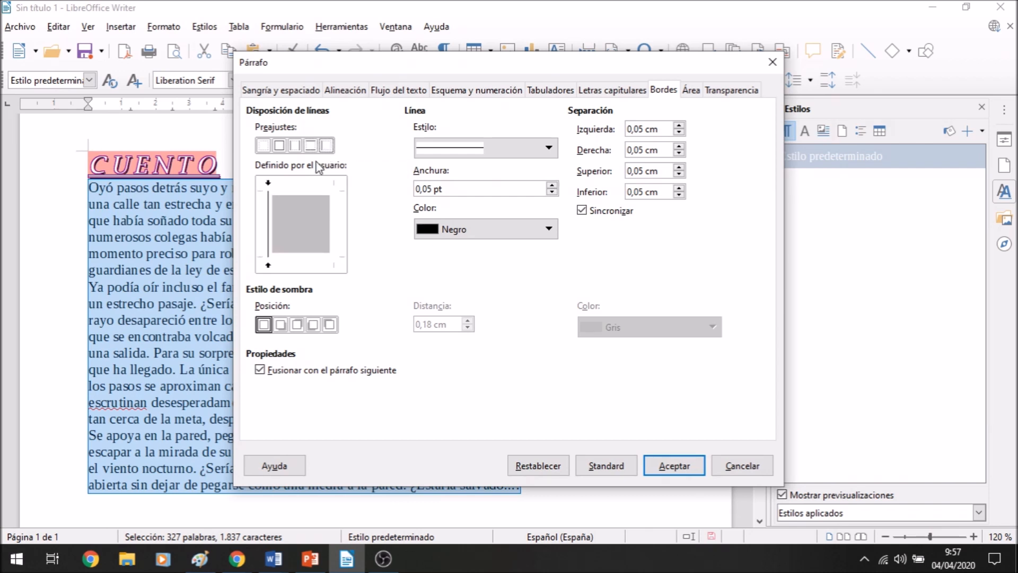
left_click(279, 151)
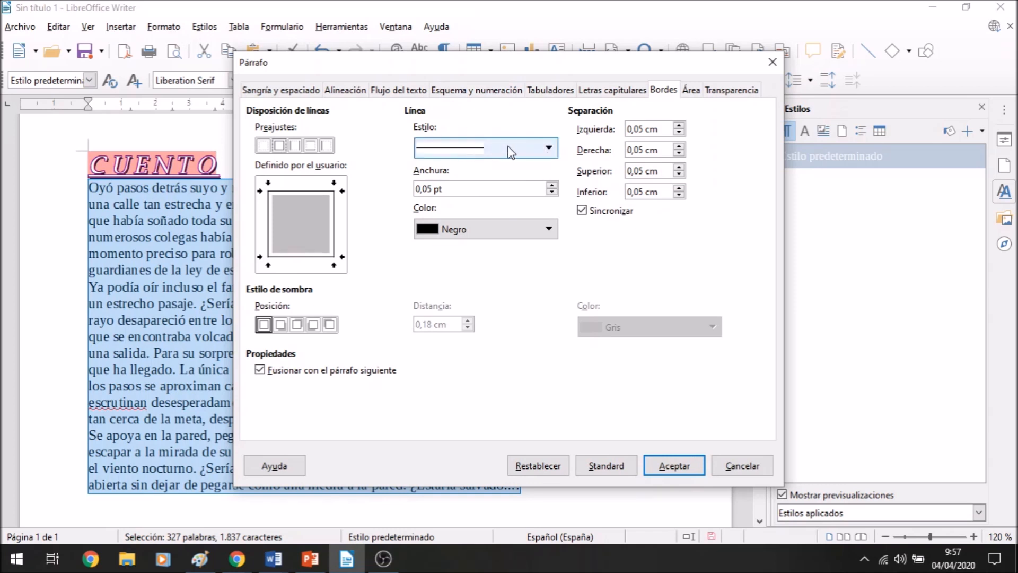
- Format the paragraph border as a double line, 1.25 pt wide, in Verde azulado
left_click(544, 151)
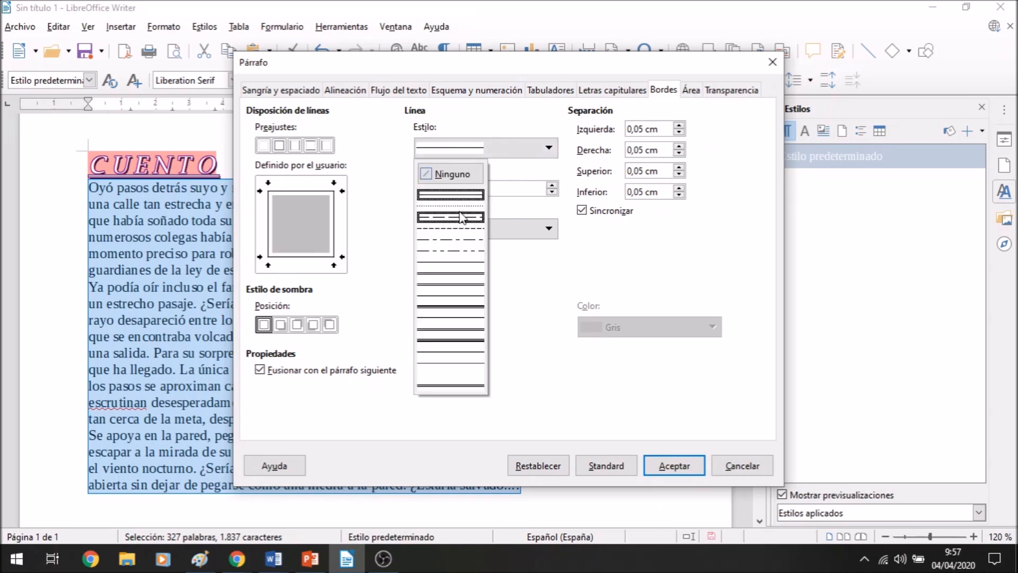
left_click(463, 285)
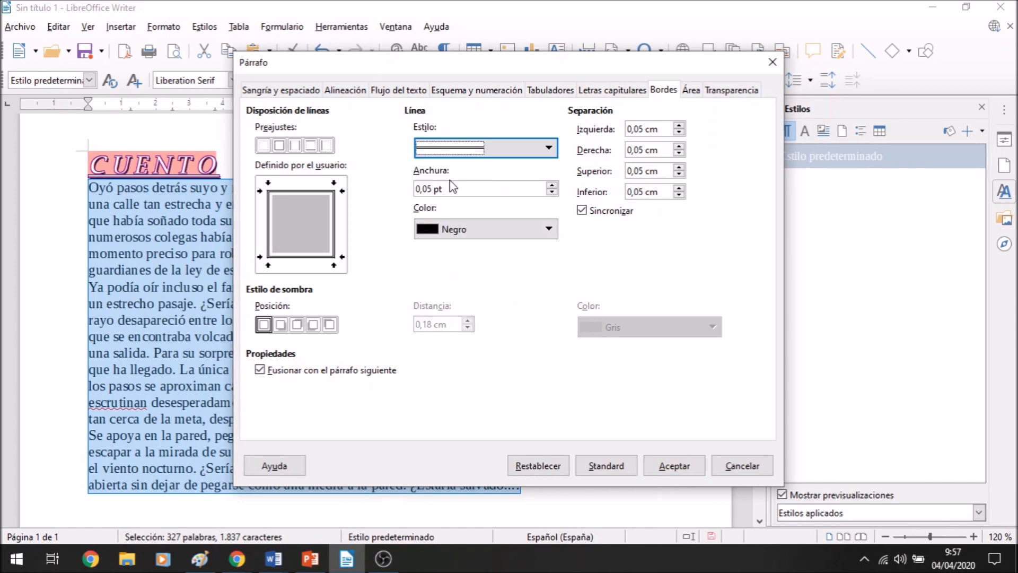
left_click(552, 186)
left_click(552, 186)
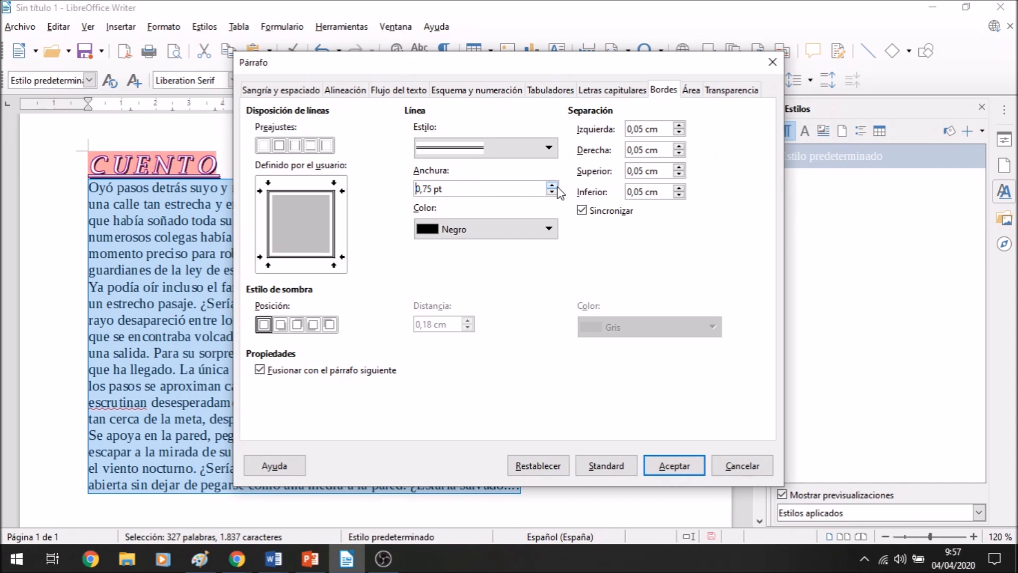
double_click(552, 186)
left_click(556, 233)
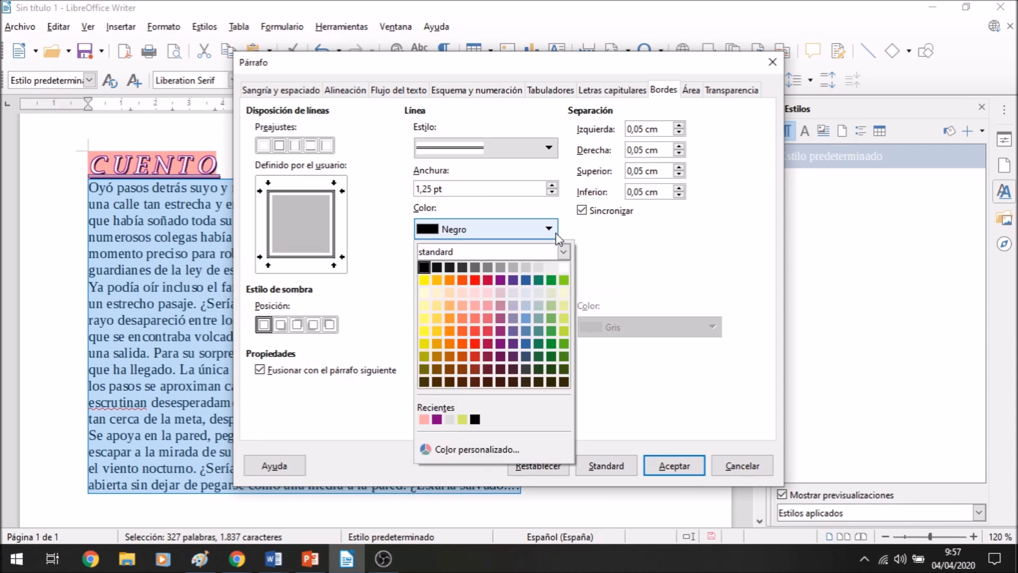
left_click(538, 280)
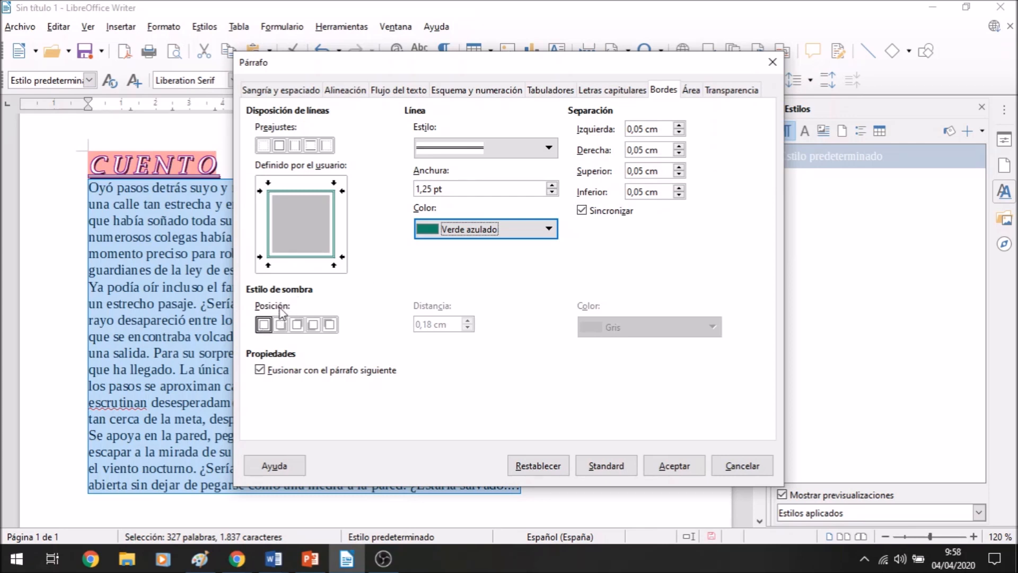
- Add a lower-right border shadow in Verde azulado claro 2 and set the synchronized padding to 0.20 cm
left_click(281, 326)
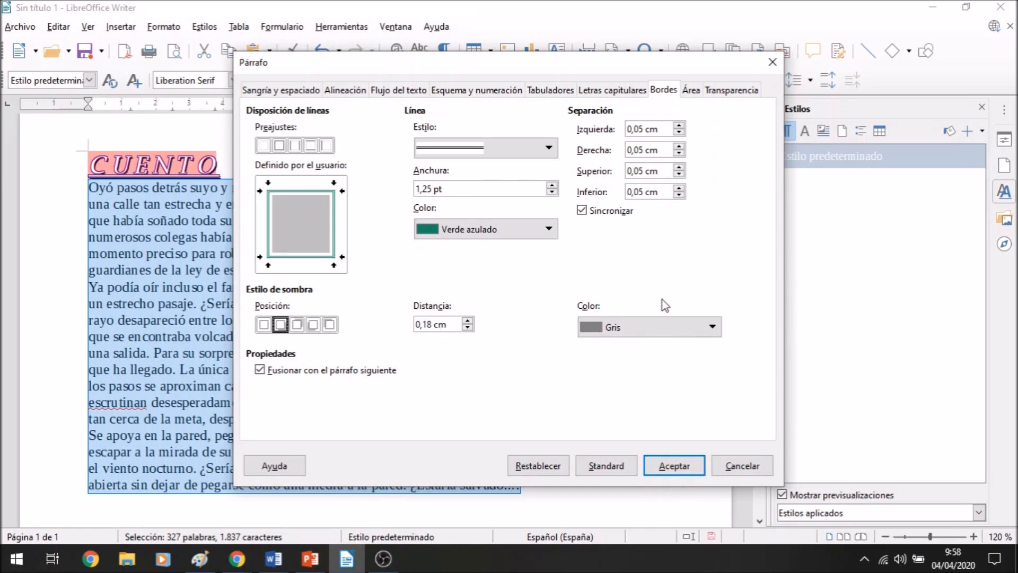
left_click(709, 331)
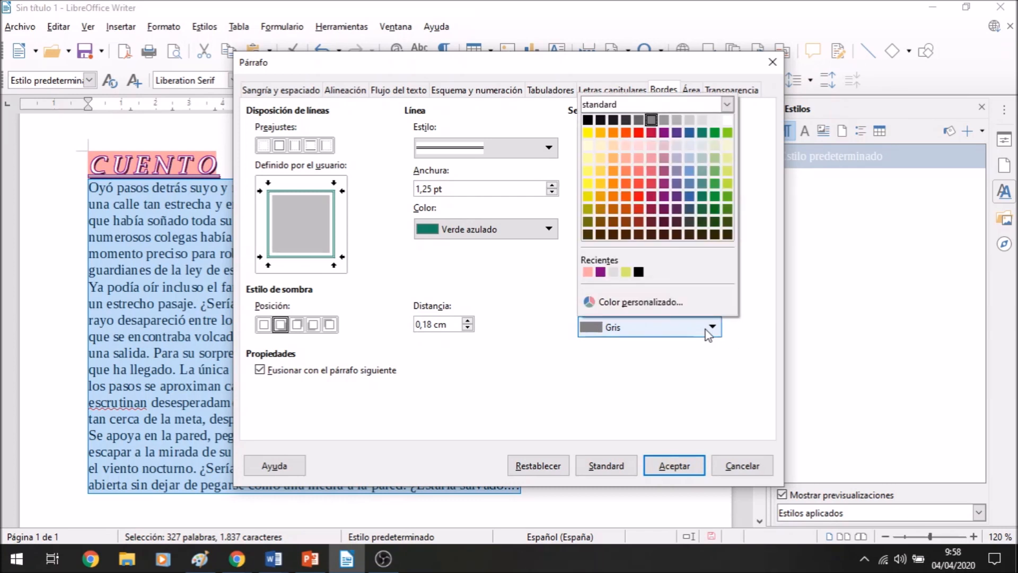
left_click(703, 174)
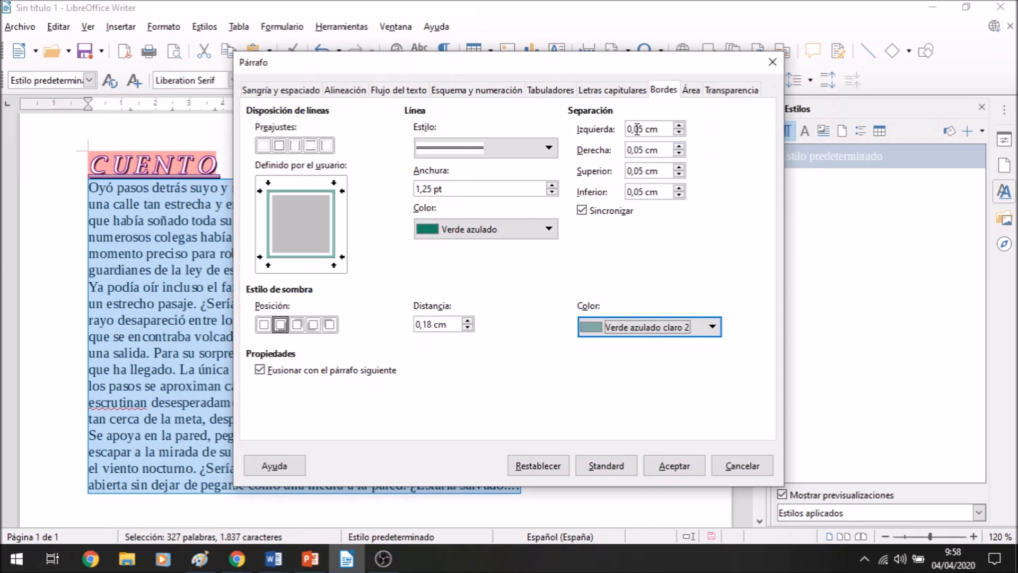
left_click(679, 126)
left_click(679, 126)
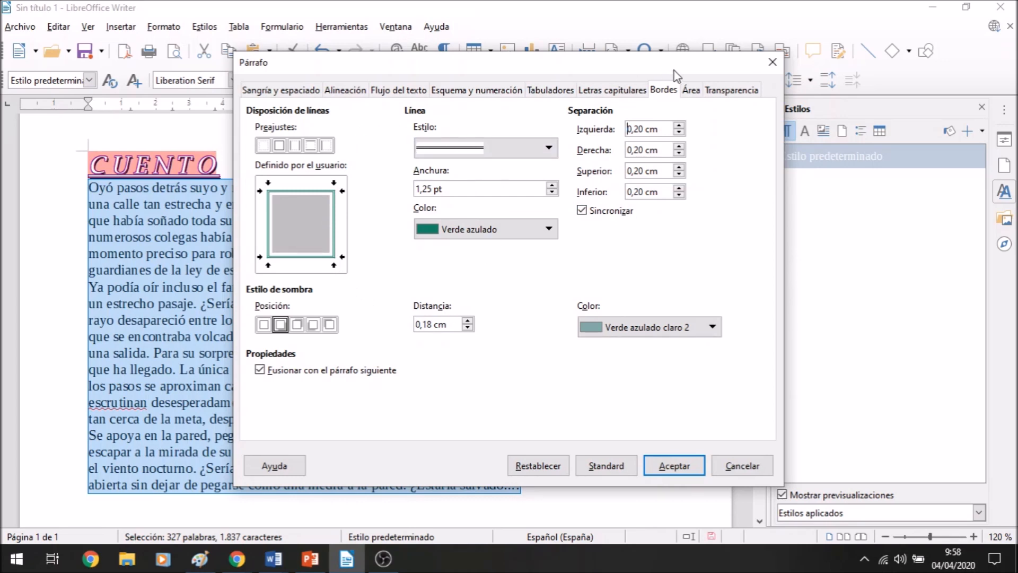
- Fill the story paragraph's background with the solid light yellow ffe994 from the standard palette and apply the paragraph formatting
left_click(691, 91)
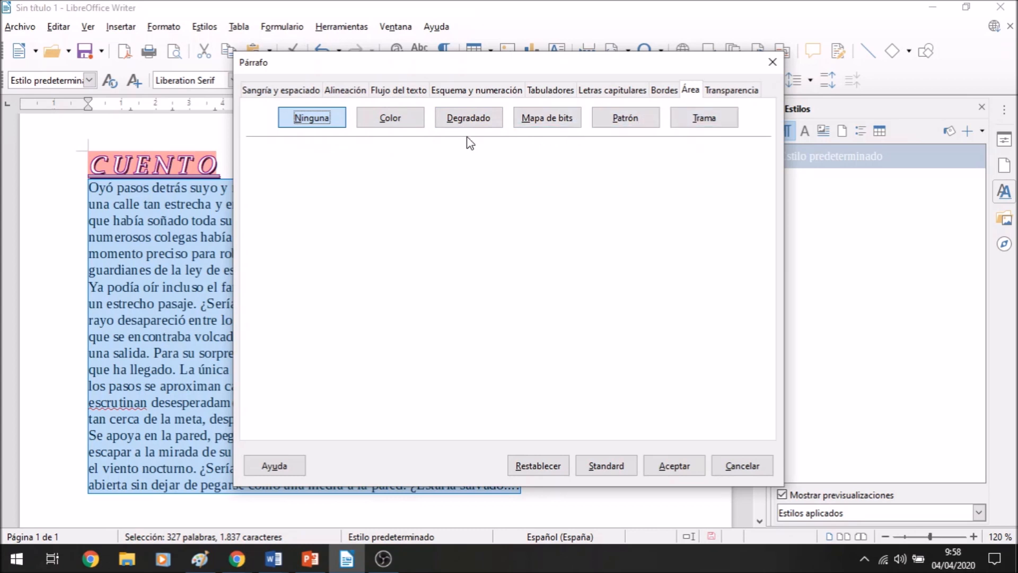
left_click(406, 124)
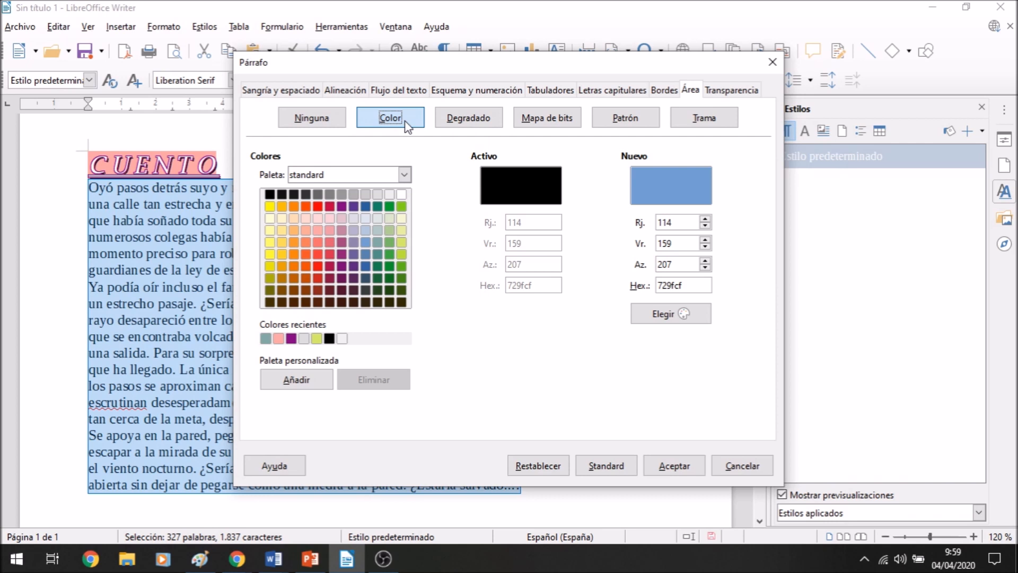
left_click(282, 231)
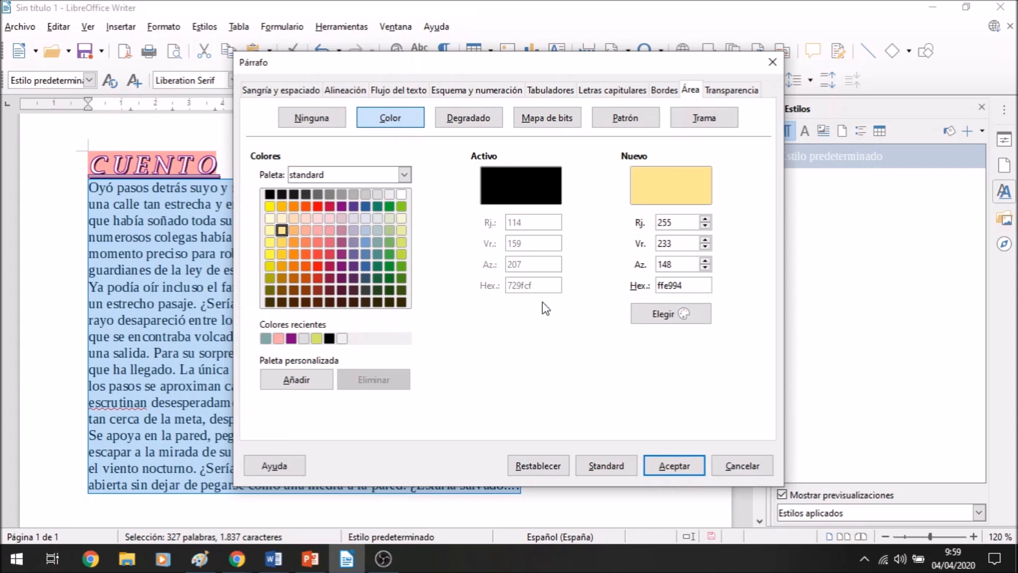
left_click(674, 467)
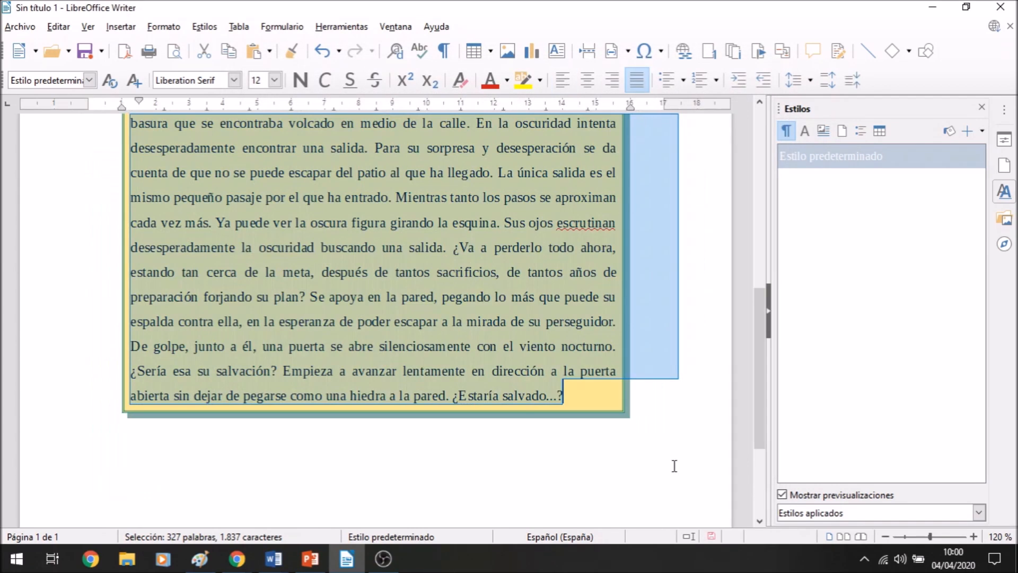
- Deselect the text and review the formatted story from start to end, including the whole page in print preview
left_click(675, 400)
scroll(675, 401, "up", 6)
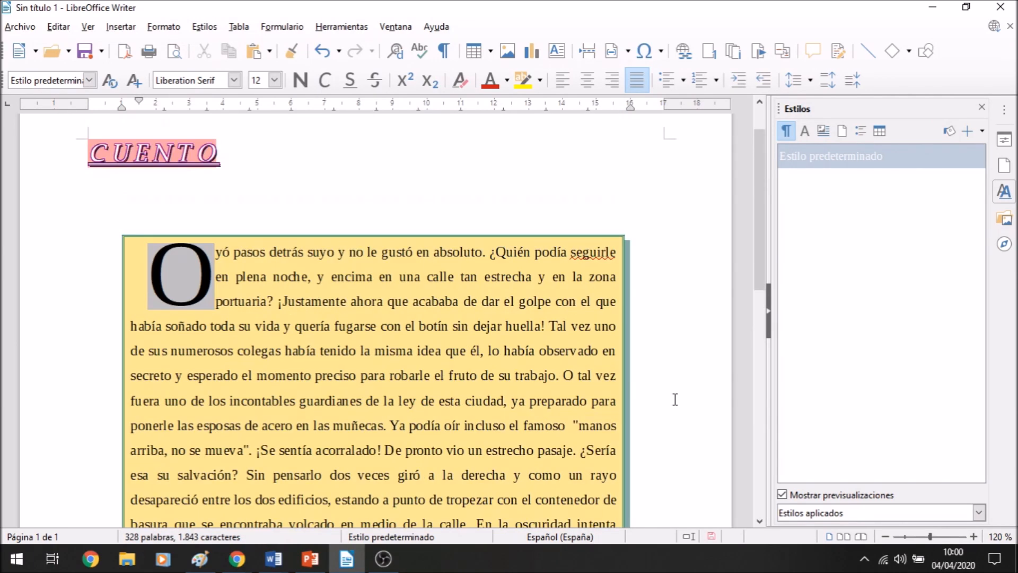
scroll(675, 400, "down", 1)
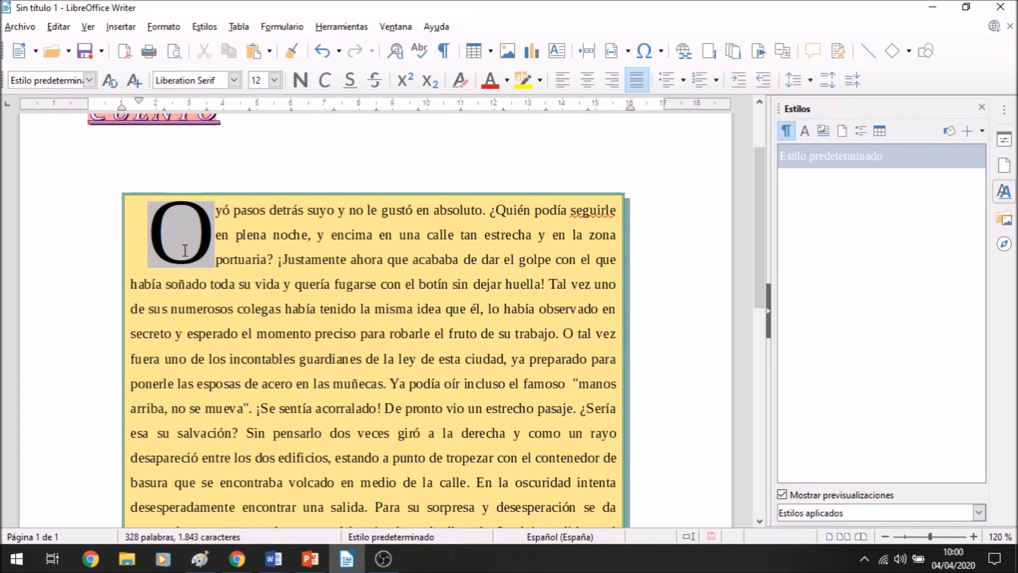
left_click(175, 53)
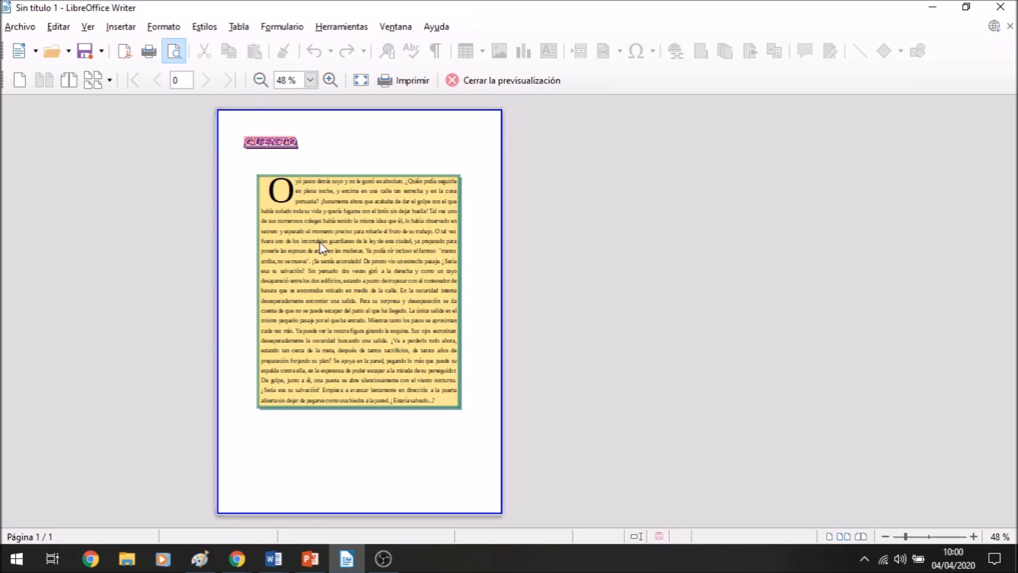
left_click(470, 85)
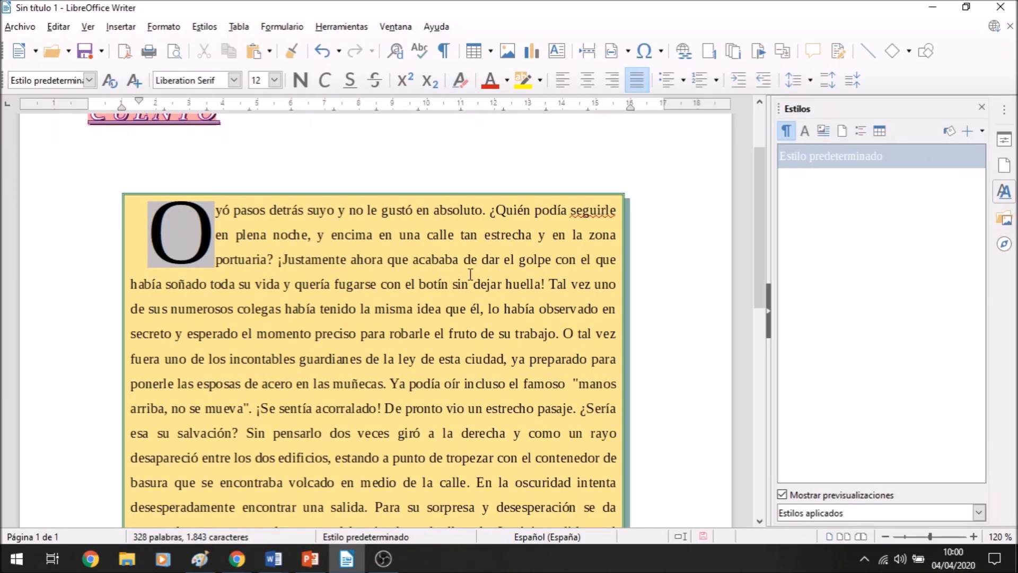
scroll(407, 264, "down", 5)
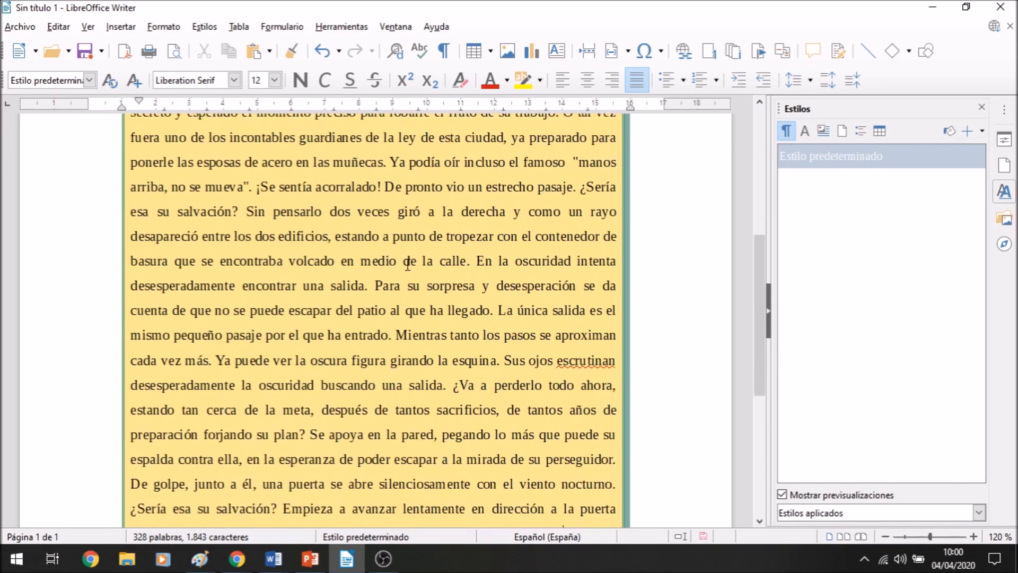
scroll(407, 263, "up", 6)
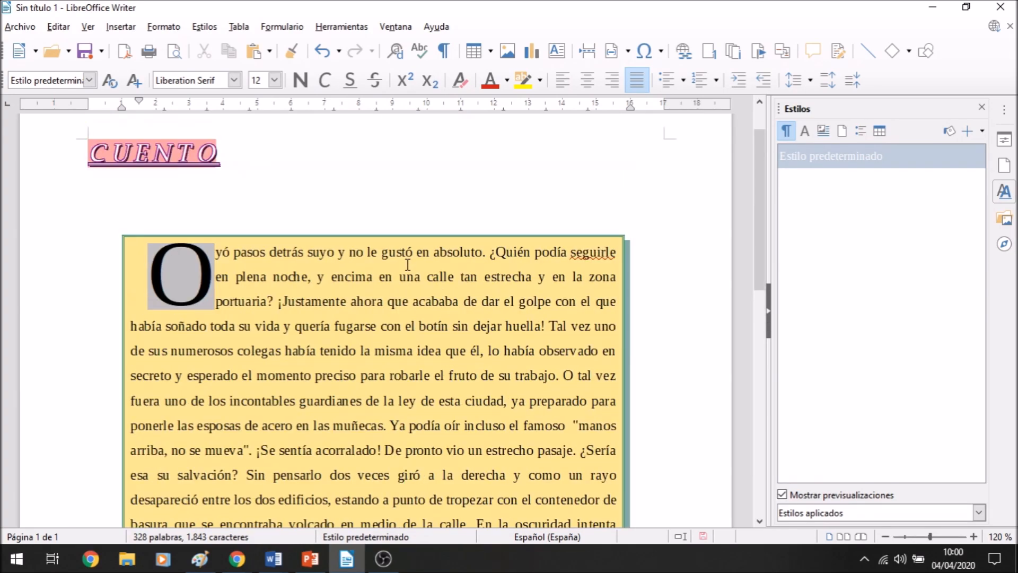
scroll(407, 264, "down", 6)
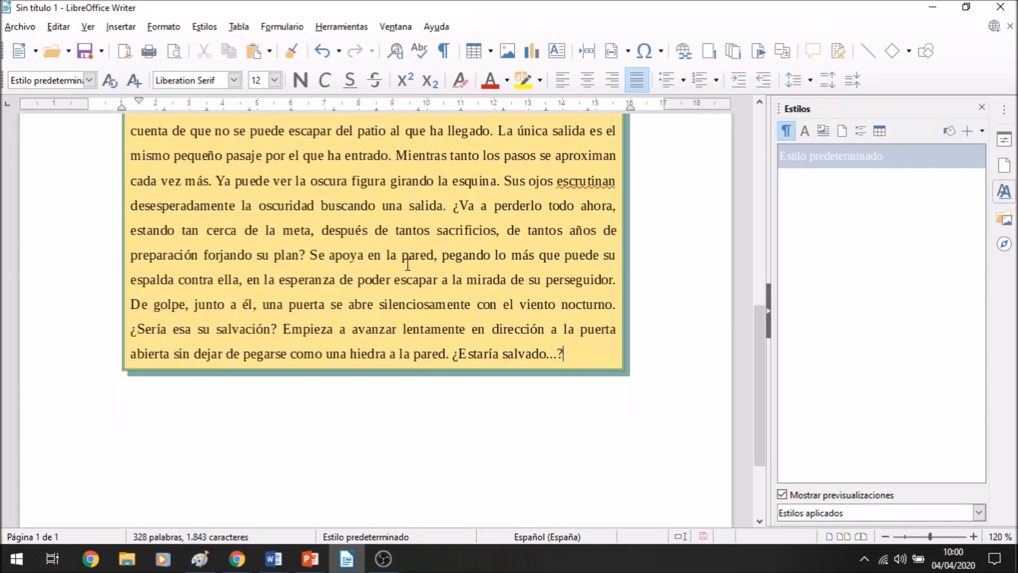
scroll(407, 264, "up", 6)
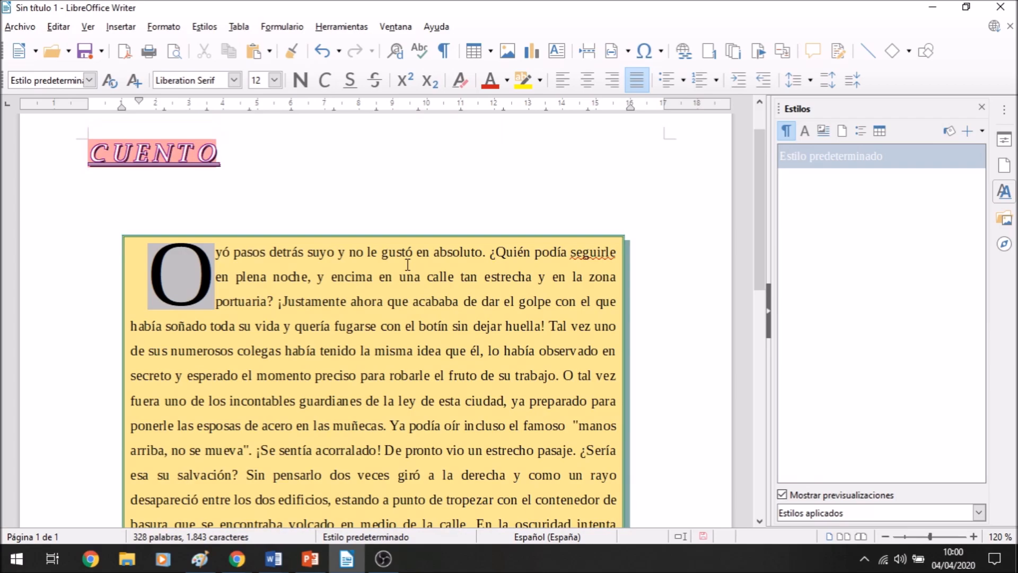